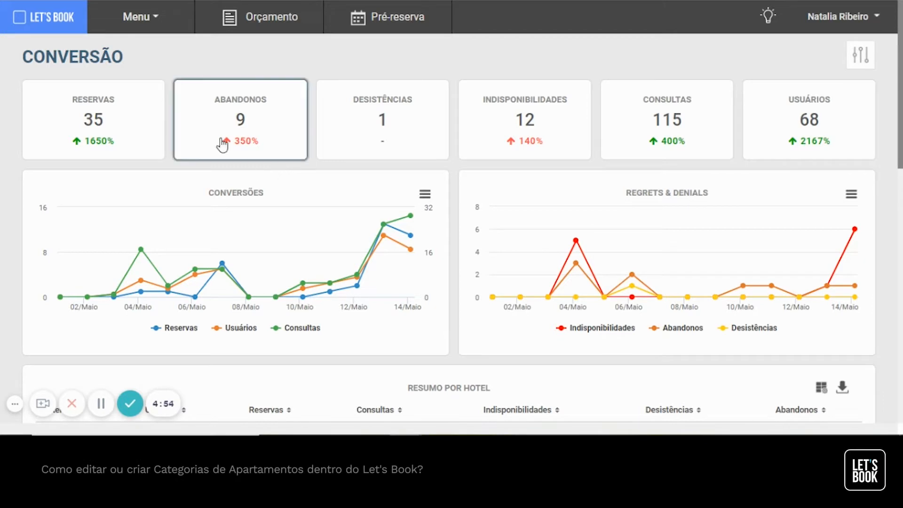
Open the room list of the hotel Pmweb Porto Alegre- RP from the hotel listing.
left_click(154, 26)
mouse_move(160, 59)
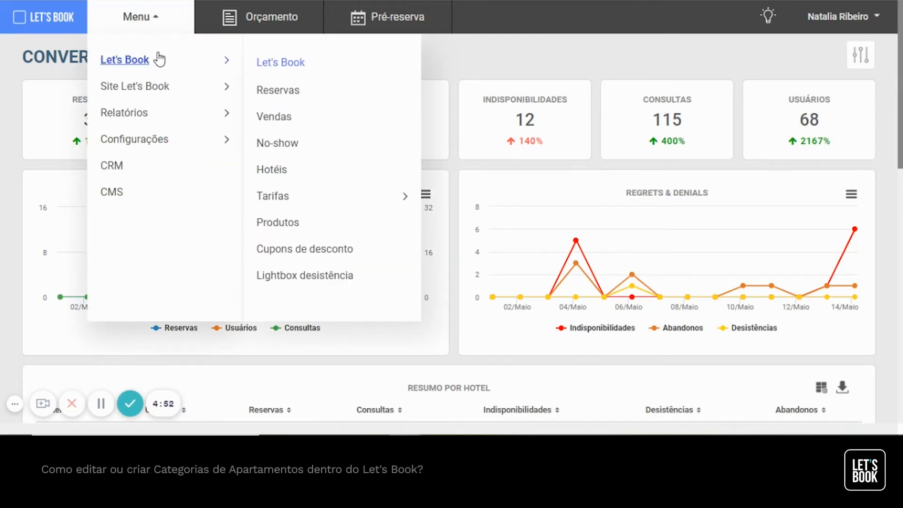
left_click(288, 177)
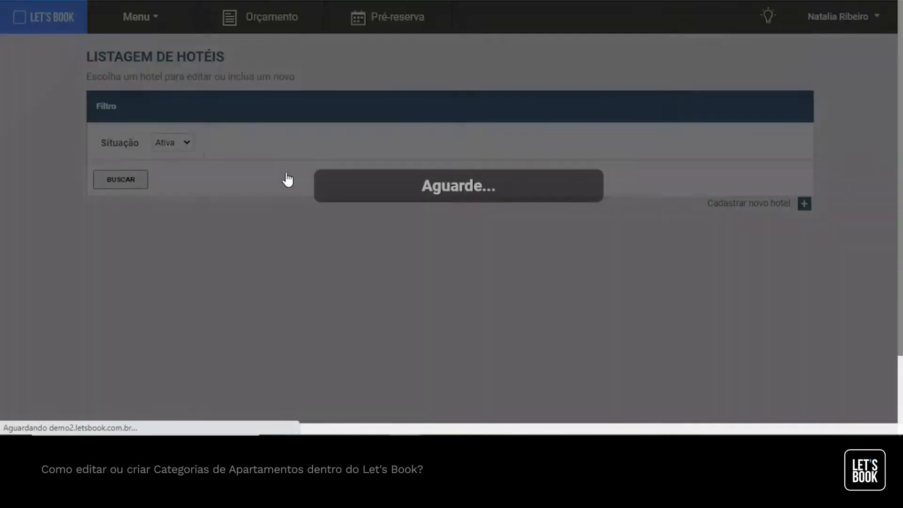
scroll(564, 312, "down", 5)
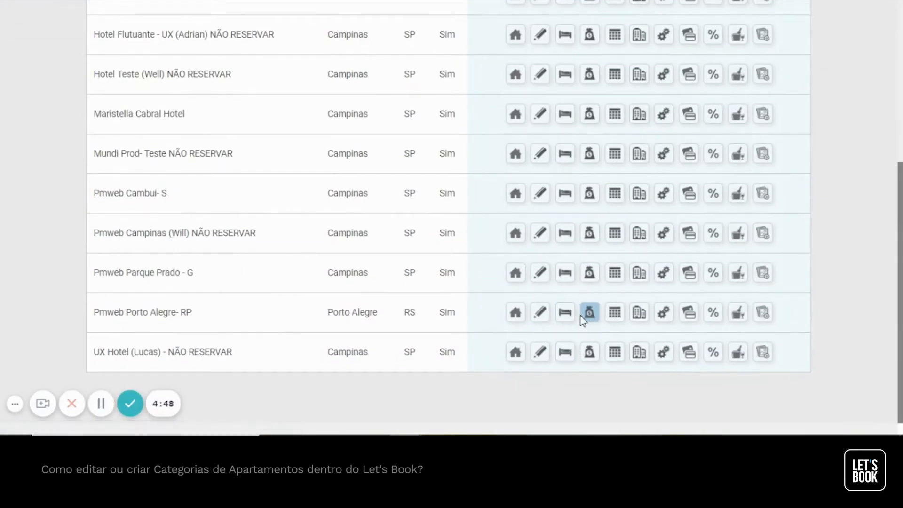
left_click(565, 313)
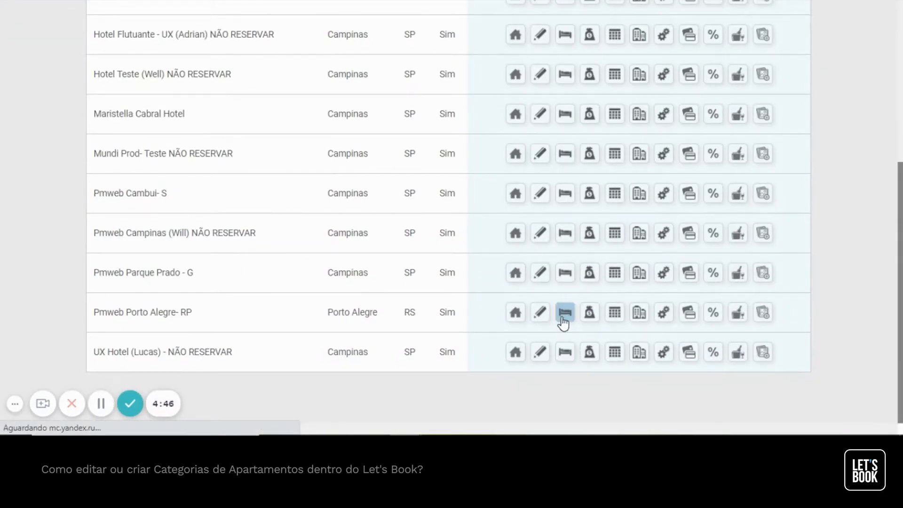
Review the Superior room's names, descriptions, capacity settings, amenities and image gallery, and return to the room list.
scroll(563, 323, "down", 3)
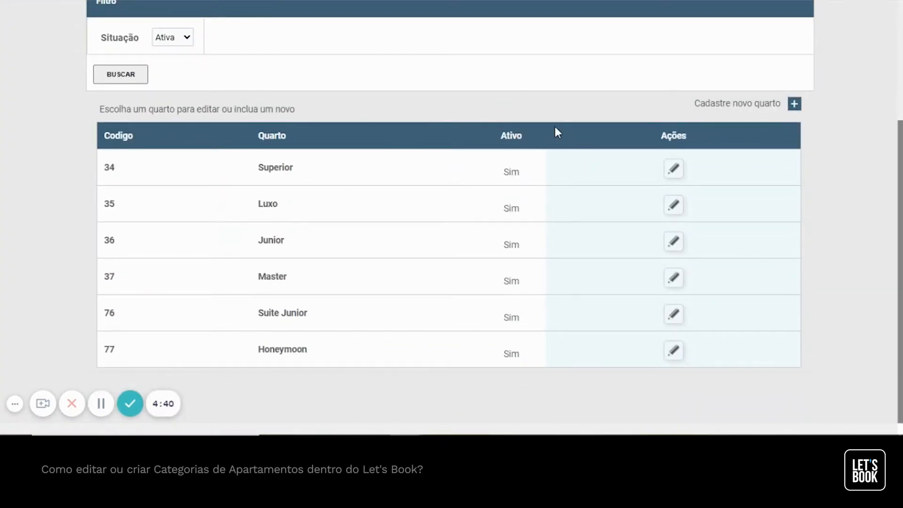
left_click(675, 174)
scroll(676, 177, "down", 3)
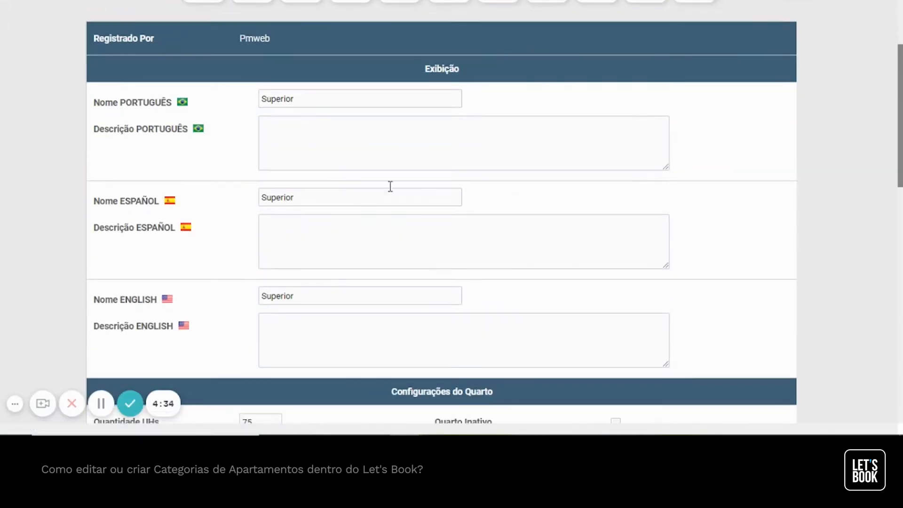
scroll(401, 131, "down", 4)
scroll(398, 169, "down", 4)
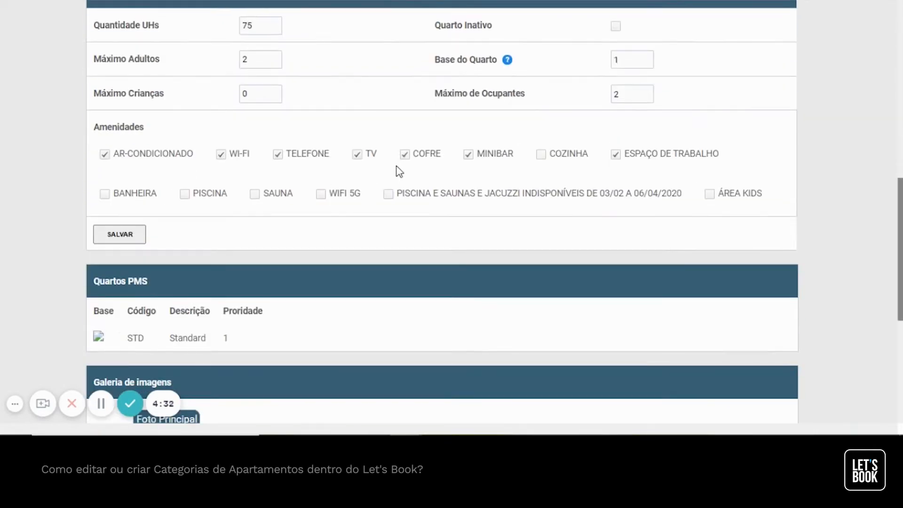
scroll(678, 166, "down", 1)
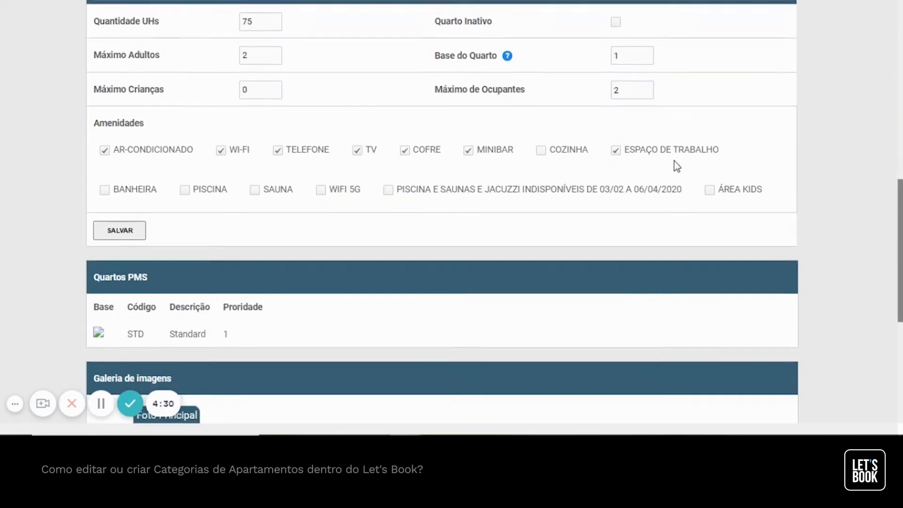
scroll(677, 166, "down", 5)
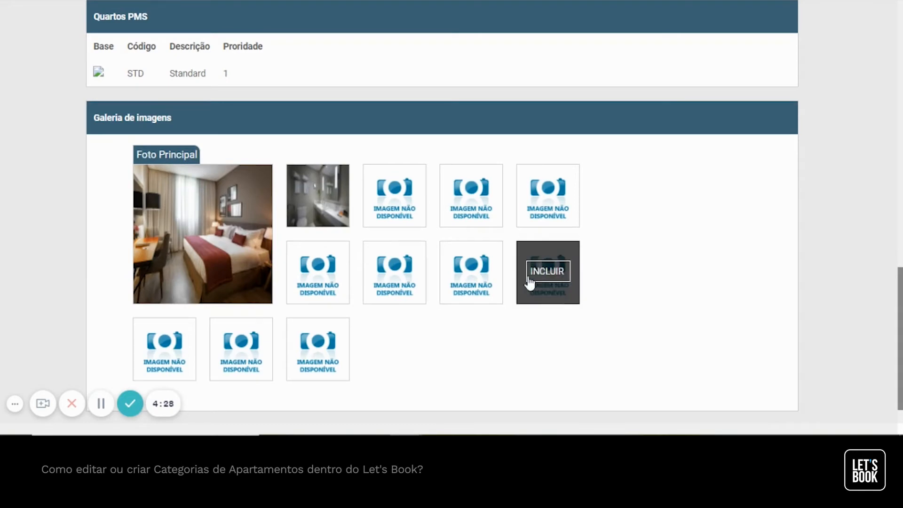
scroll(624, 264, "up", 5)
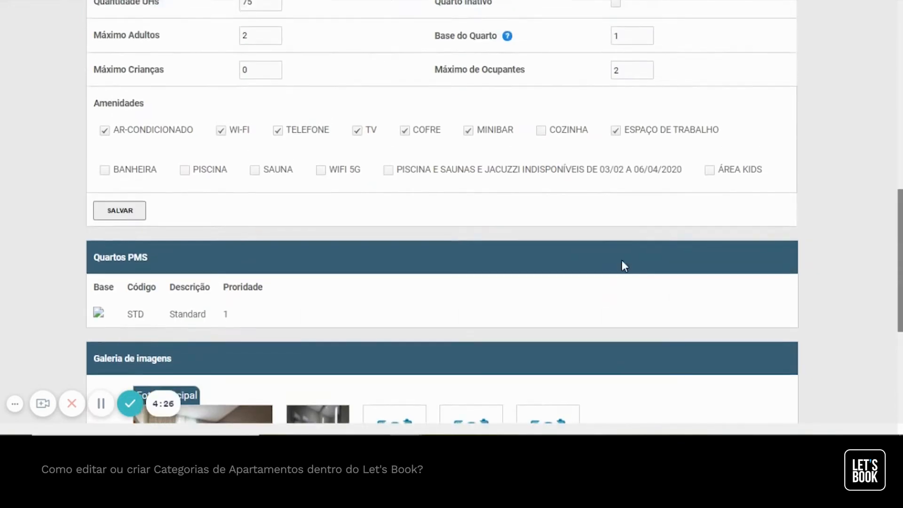
scroll(622, 261, "up", 1)
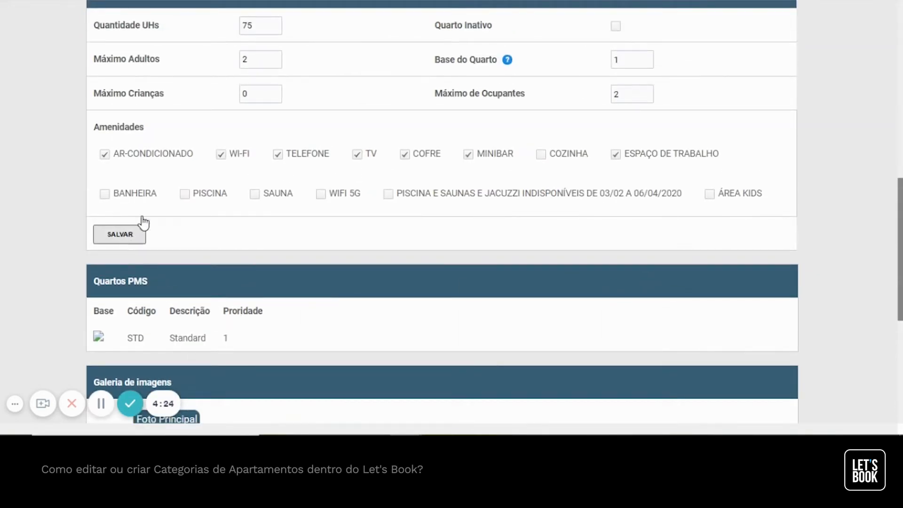
left_click(20, 0)
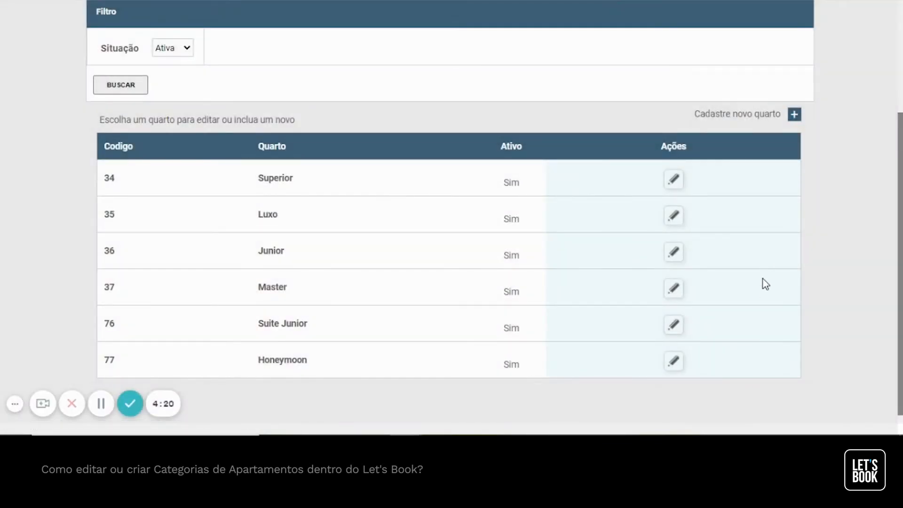
Start registering a new room and set its Portuguese name to Standard.
scroll(795, 277, "up", 2)
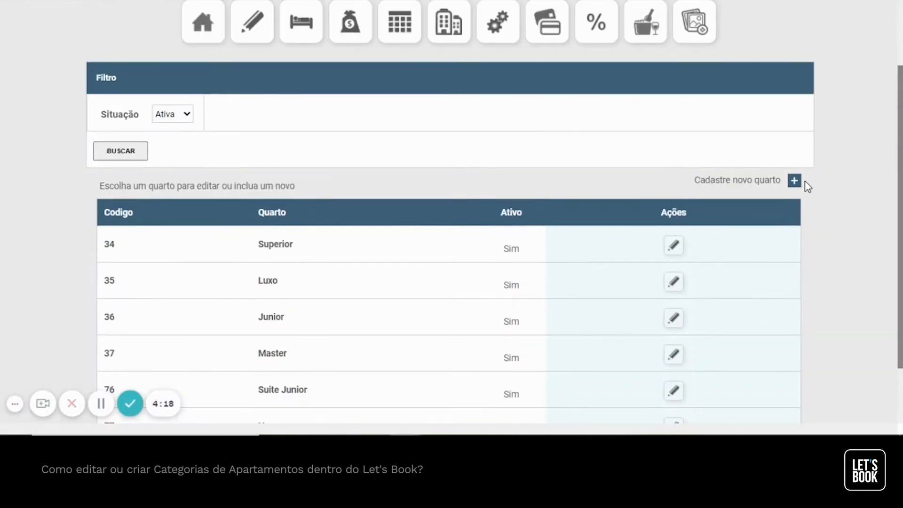
left_click(792, 183)
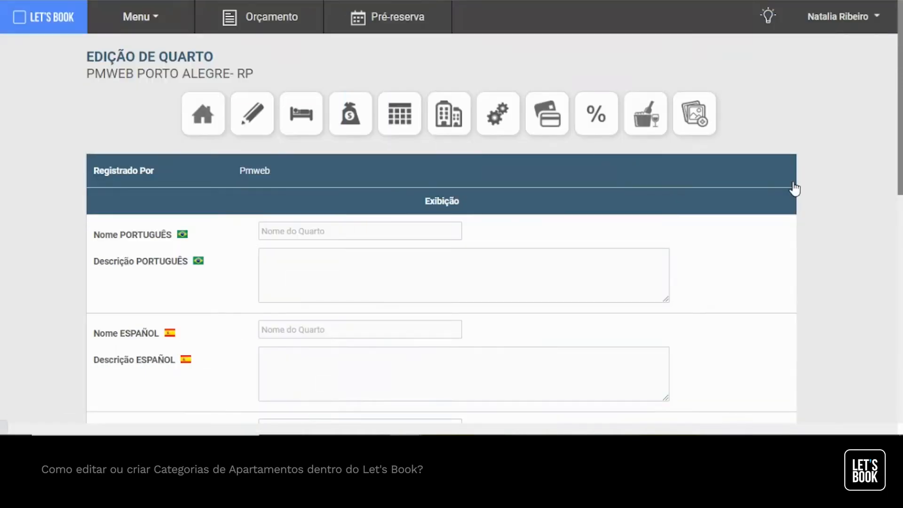
left_click(393, 227)
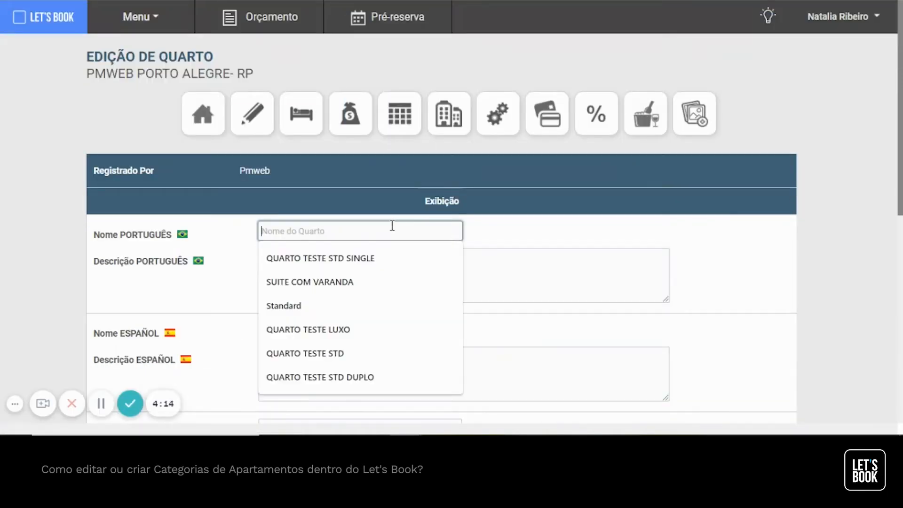
type("ST")
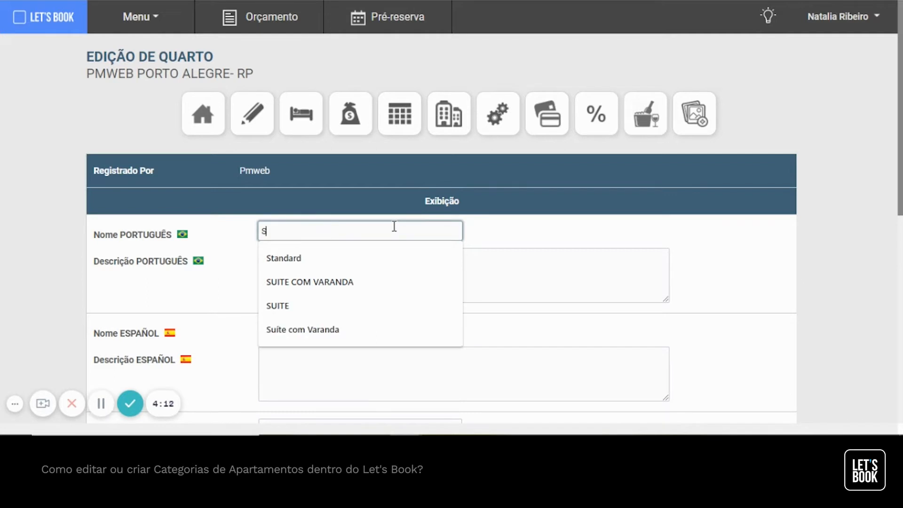
left_click(349, 260)
Set the new room's Spanish and English names to Standard as well.
scroll(303, 106, "down", 3)
left_click_drag(312, 98, 235, 105)
key("ctrl+c")
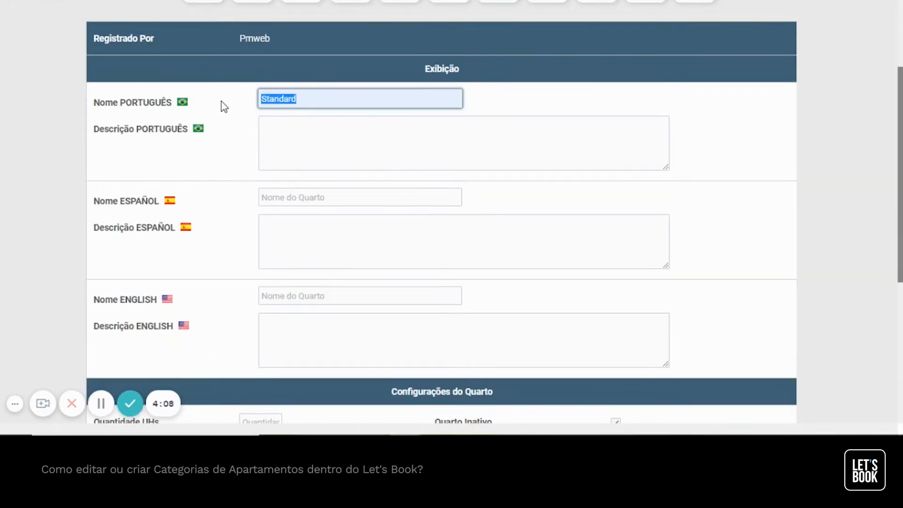
left_click(337, 198)
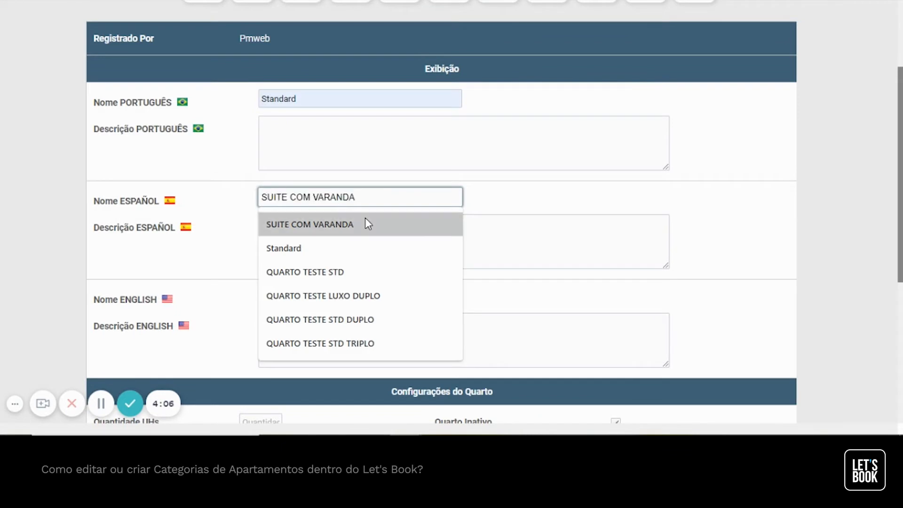
left_click(300, 253)
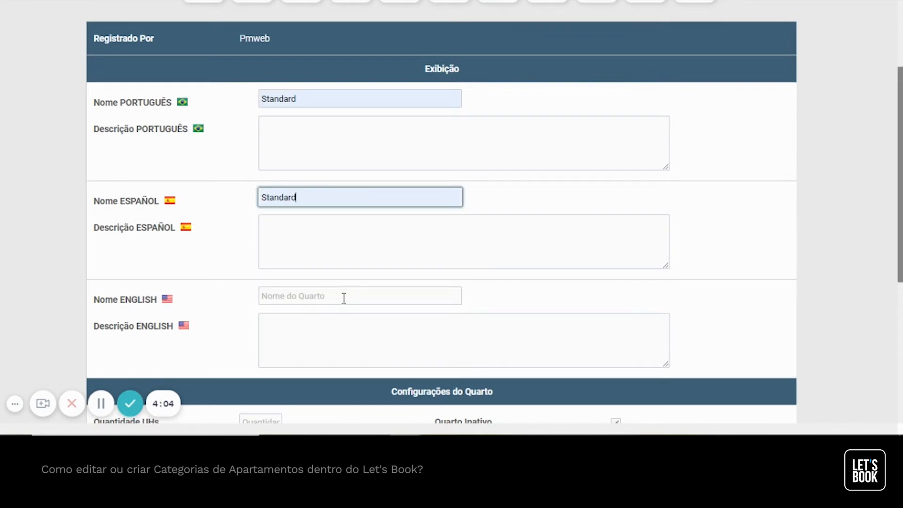
left_click(343, 298)
key("ctrl+v")
Enter TESTE as the room's Portuguese description.
left_click(449, 154)
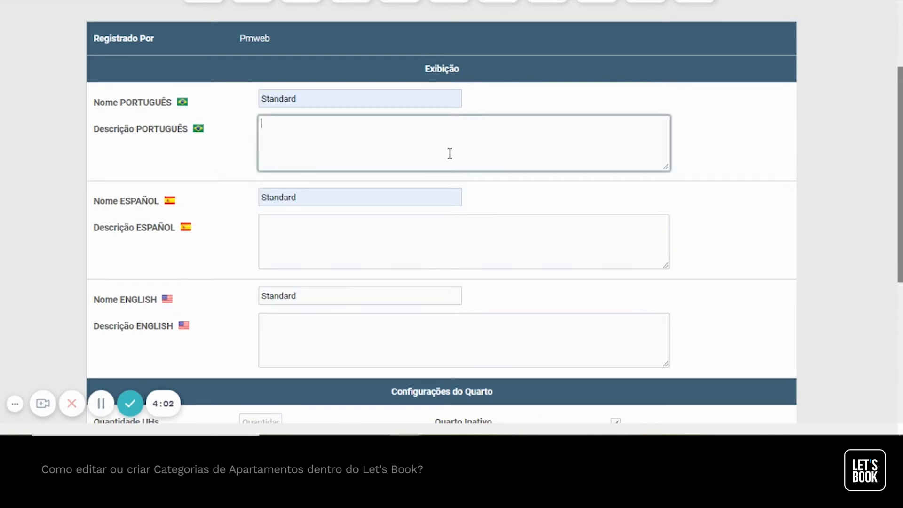
type("TESTE")
left_click(525, 207)
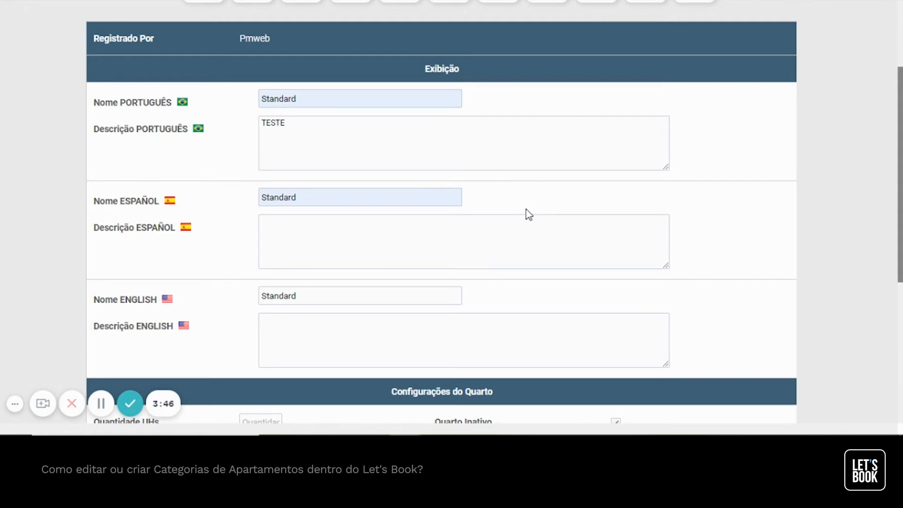
Set the room's number of units to 10, maximum adults to 4 and maximum children to 2.
scroll(527, 212, "down", 5)
left_click(269, 161)
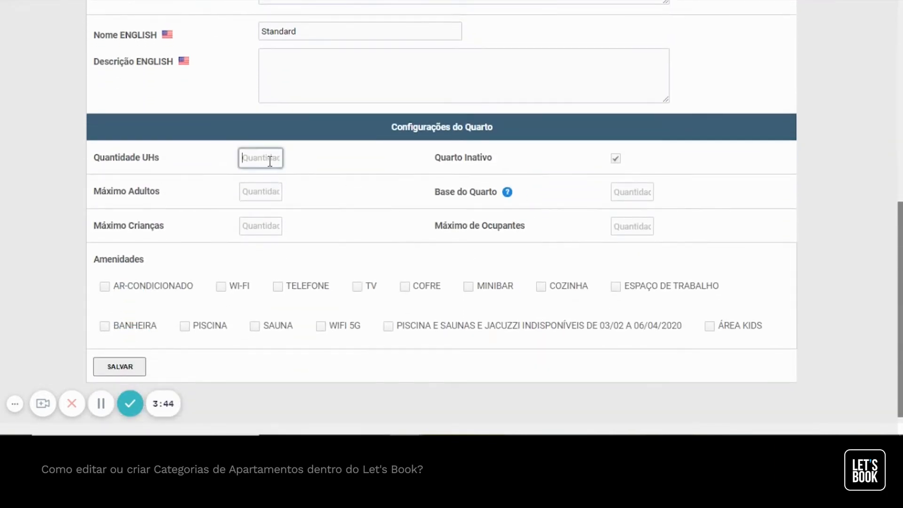
type("10")
scroll(270, 162, "down", 1)
left_click(269, 177)
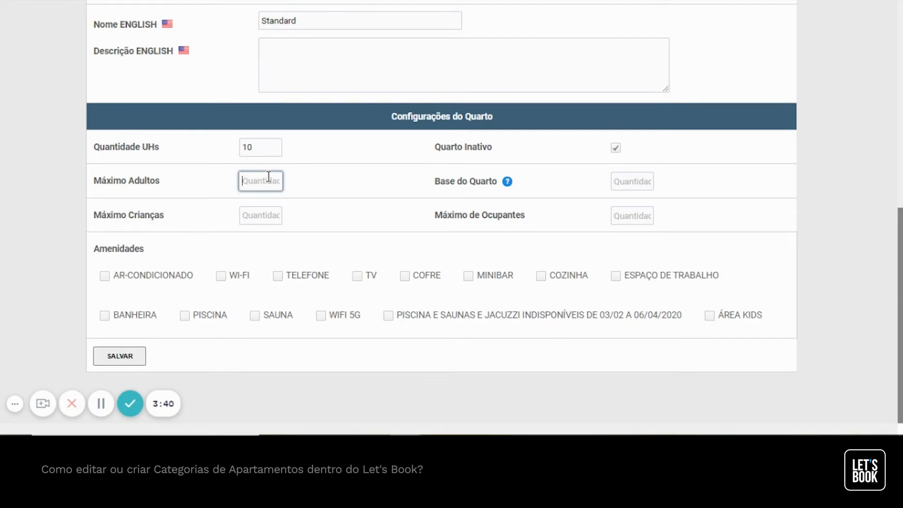
type("4")
left_click(278, 213)
type("2")
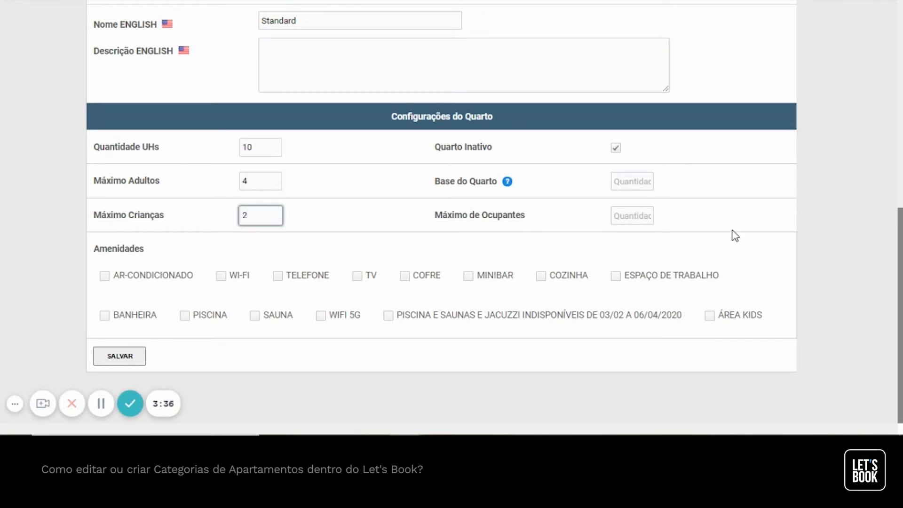
Set the maximum number of occupants to 5 and clear the inactive-room option.
left_click(647, 218)
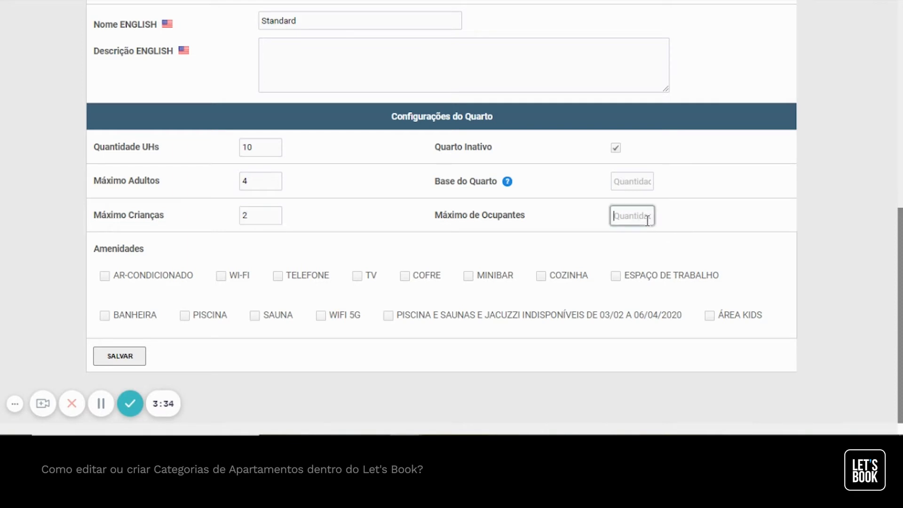
type("5")
key("BackSpace")
type("6")
key("BackSpace")
type("5")
left_click(616, 148)
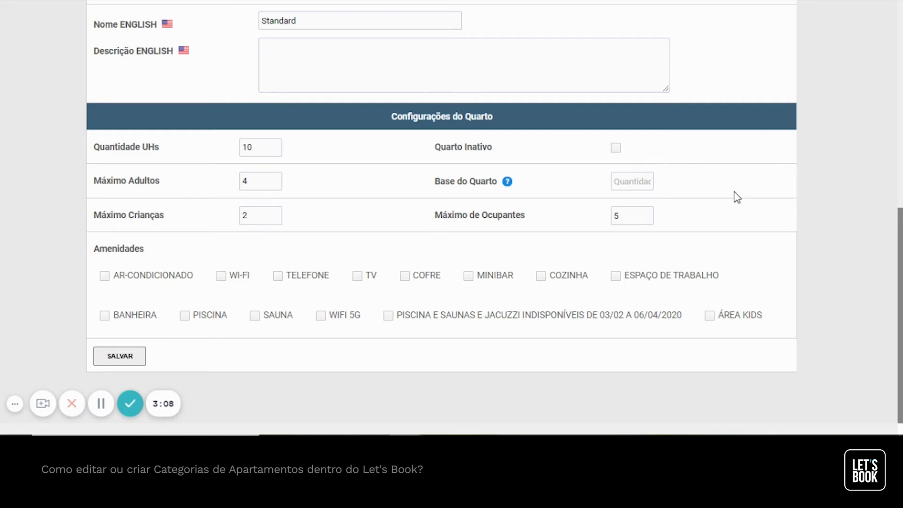
Check the help note on the room base and set the base to 2.
mouse_move(509, 188)
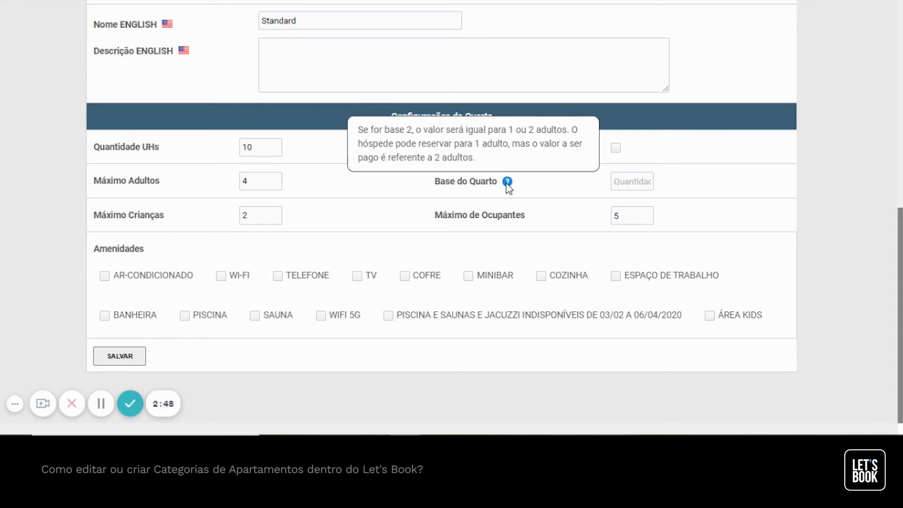
left_click(650, 183)
type("2")
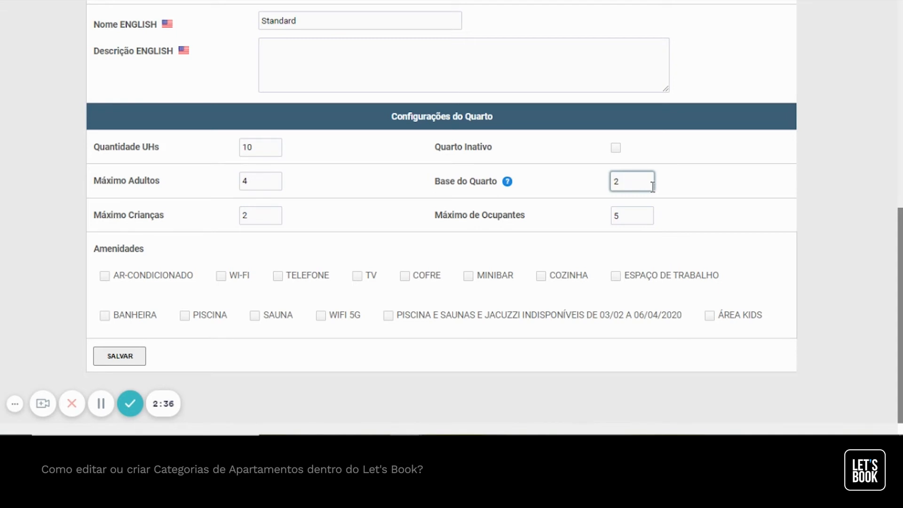
Mark AR-CONDICIONADO, WI-FI and MINIBAR as the room's amenities and save the new room.
left_click(105, 277)
left_click(220, 275)
left_click(468, 277)
left_click(110, 353)
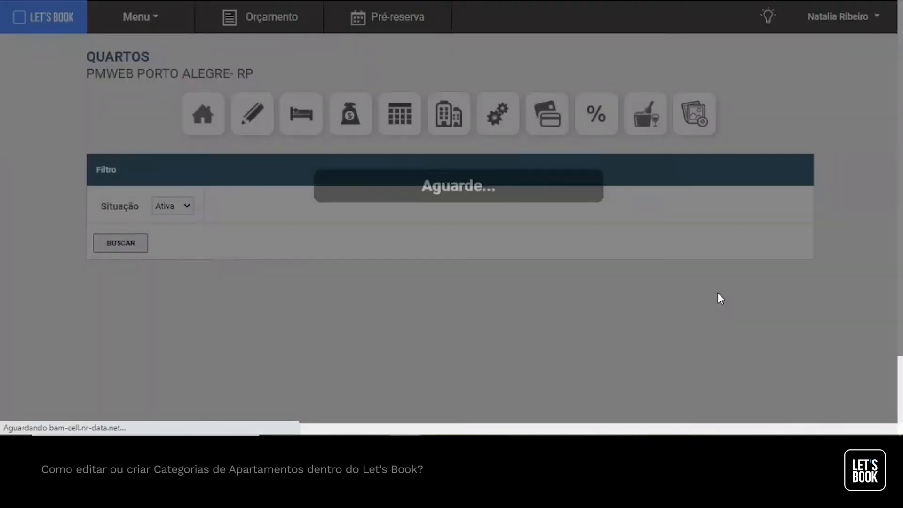
Open the newly created Standard room for editing and go to its image gallery.
scroll(729, 299, "down", 4)
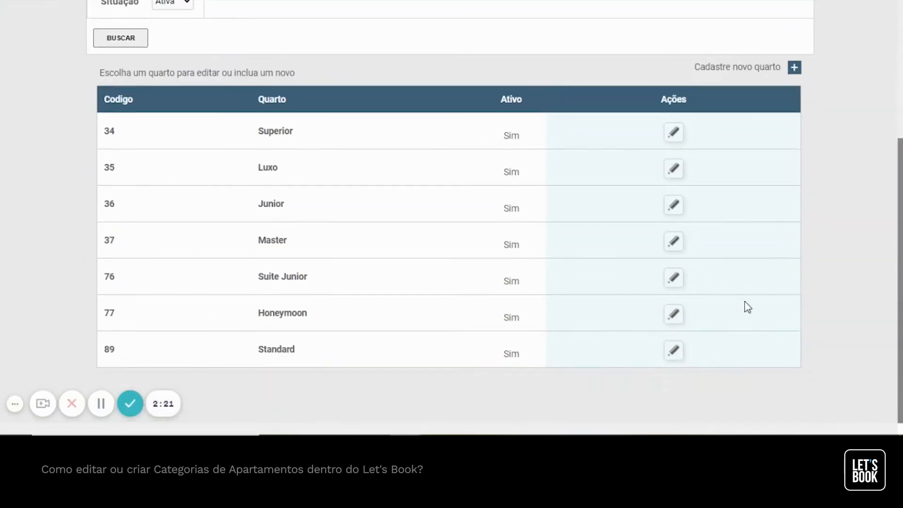
left_click(679, 357)
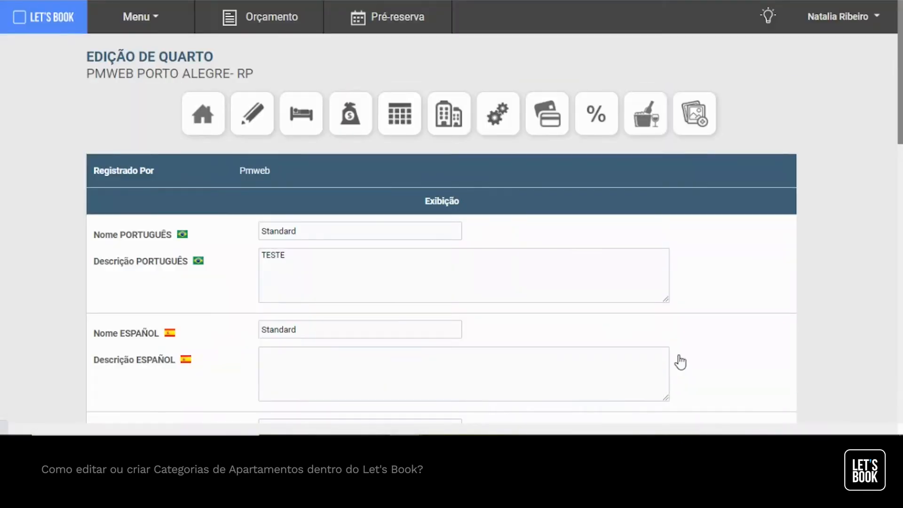
scroll(680, 361, "down", 6)
scroll(679, 356, "down", 8)
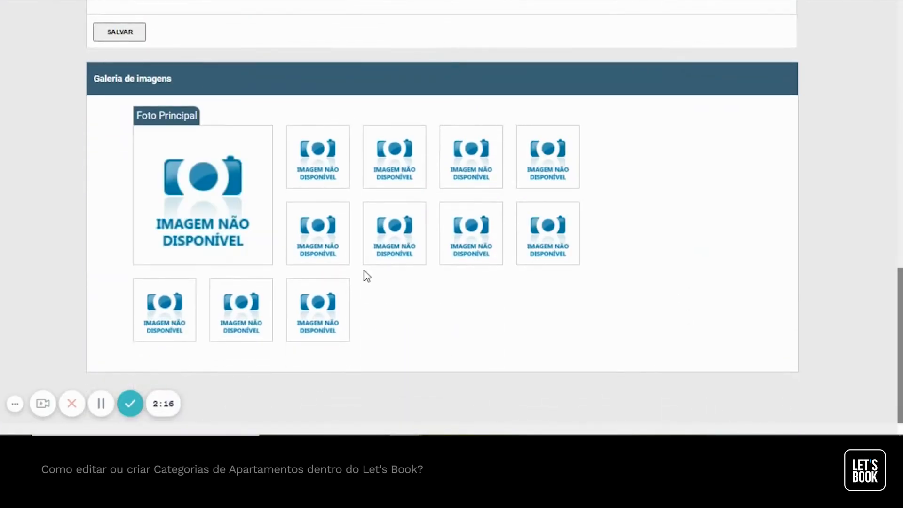
Check the main photo's upload requirements, cancel without adding an image, and save the Standard room.
mouse_move(254, 200)
left_click(211, 192)
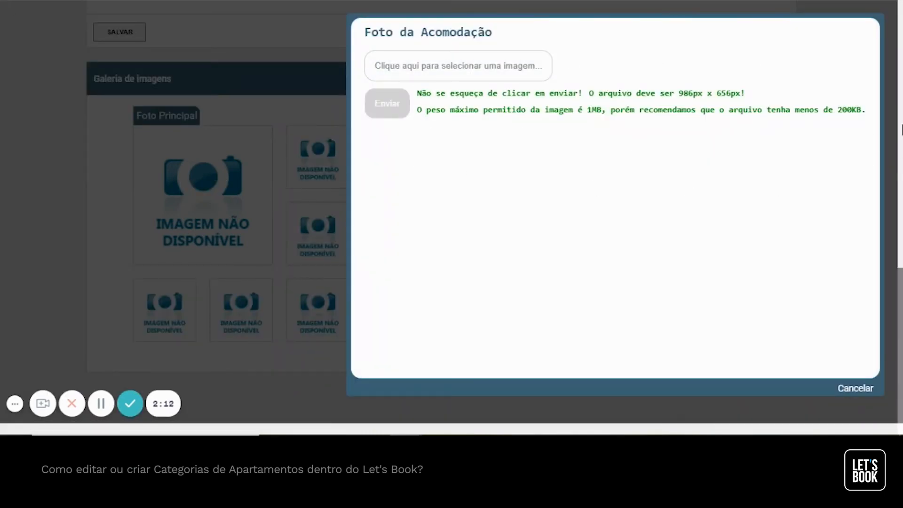
left_click(852, 390)
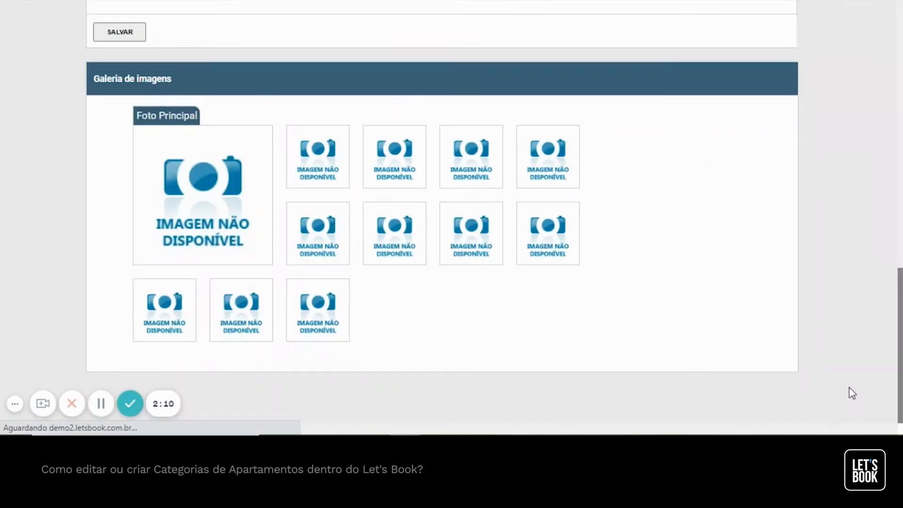
left_click(104, 38)
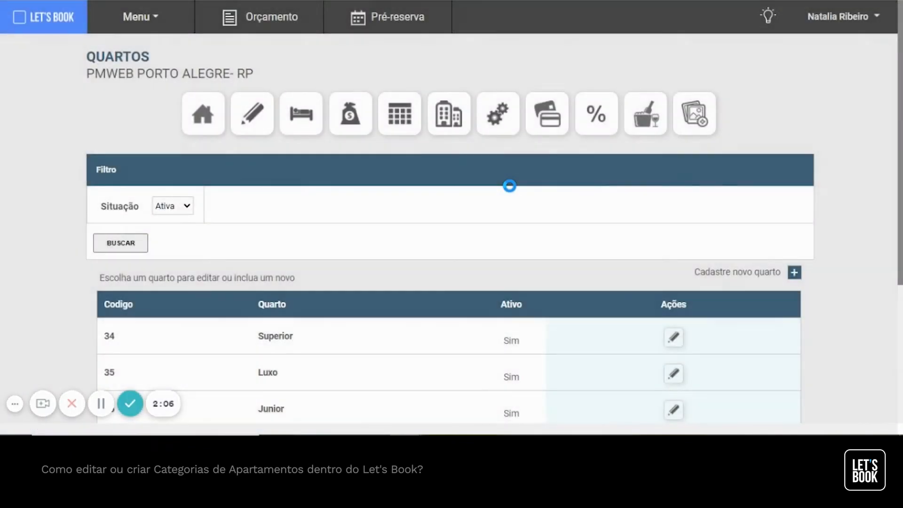
Check the room list for the Standard category and open the Flex 50/50 dynamic rate rule for editing.
scroll(514, 192, "down", 4)
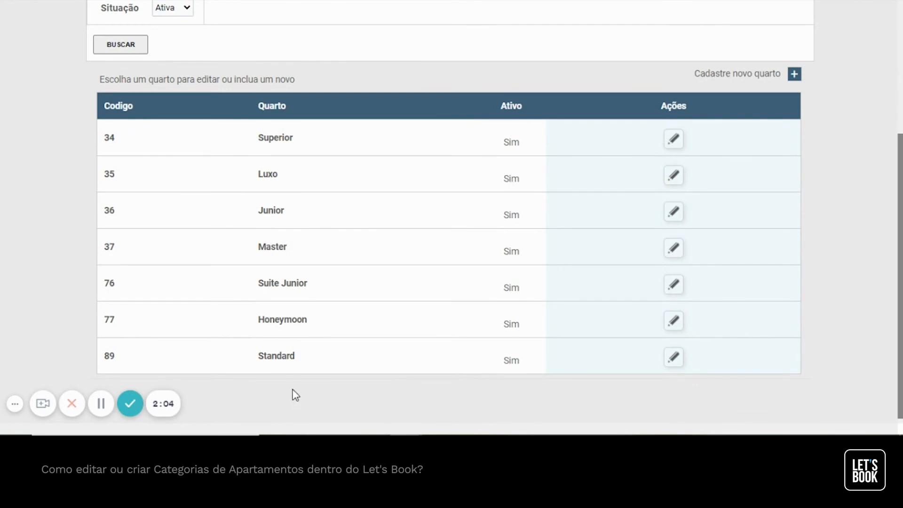
scroll(355, 361, "up", 4)
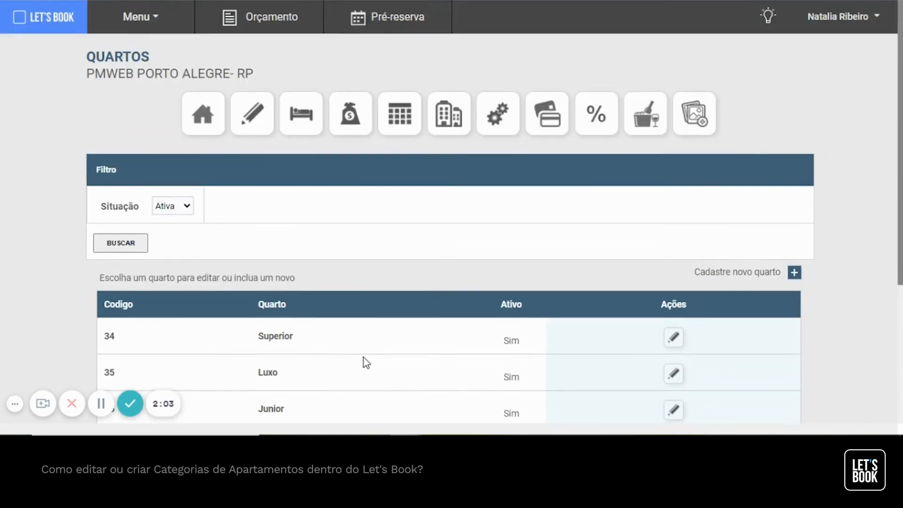
left_click(501, 122)
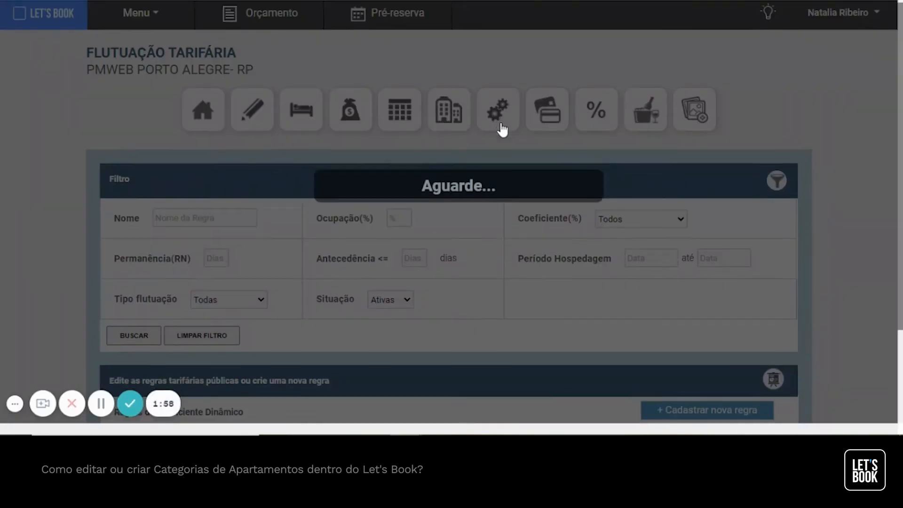
scroll(503, 130, "down", 3)
scroll(503, 130, "down", 5)
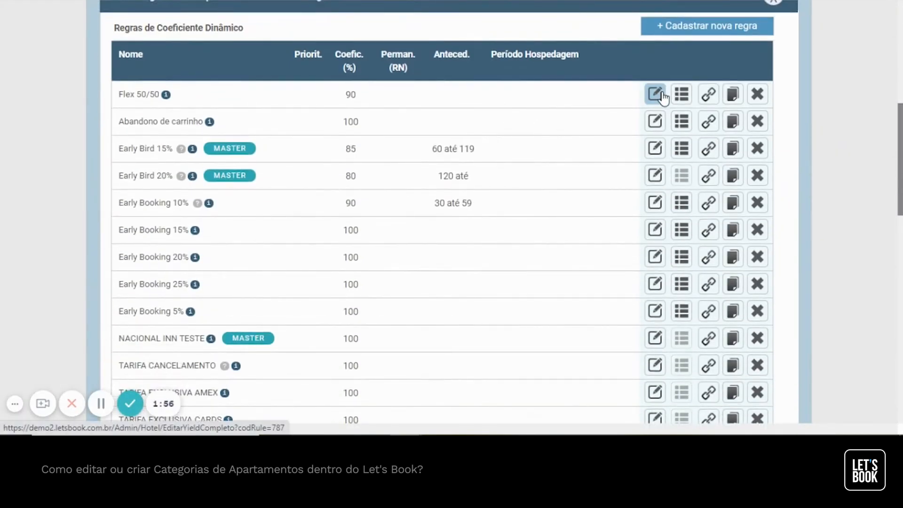
left_click(656, 95)
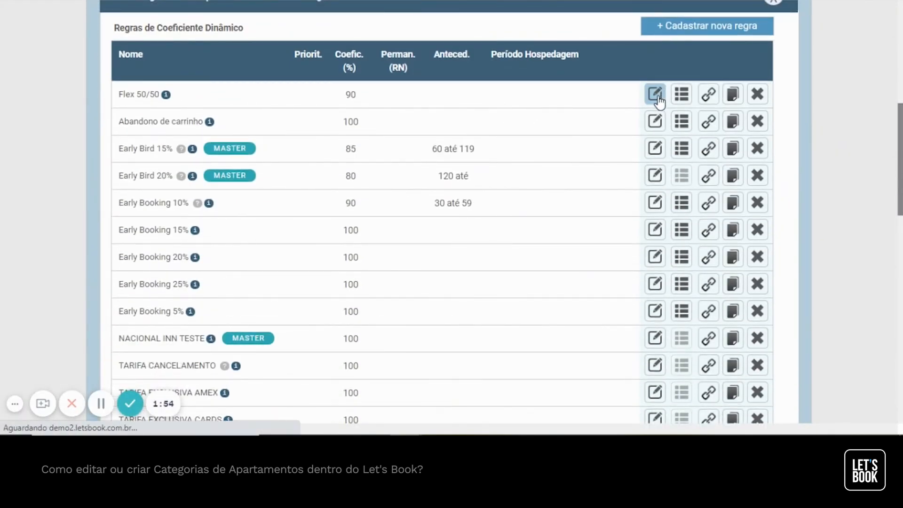
Include the STANDARD accommodation in the Flex 50/50 rate's filters and save the rule changes.
scroll(272, 282, "down", 5)
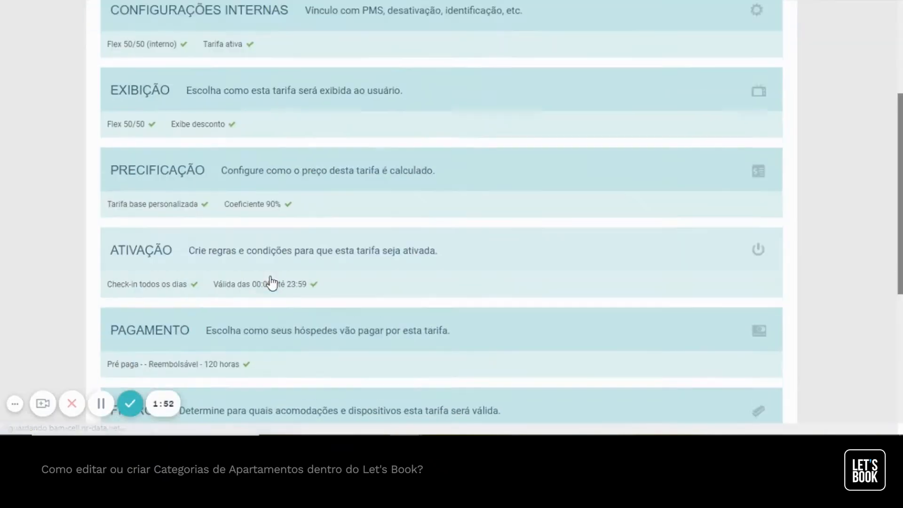
scroll(273, 282, "down", 5)
left_click(323, 158)
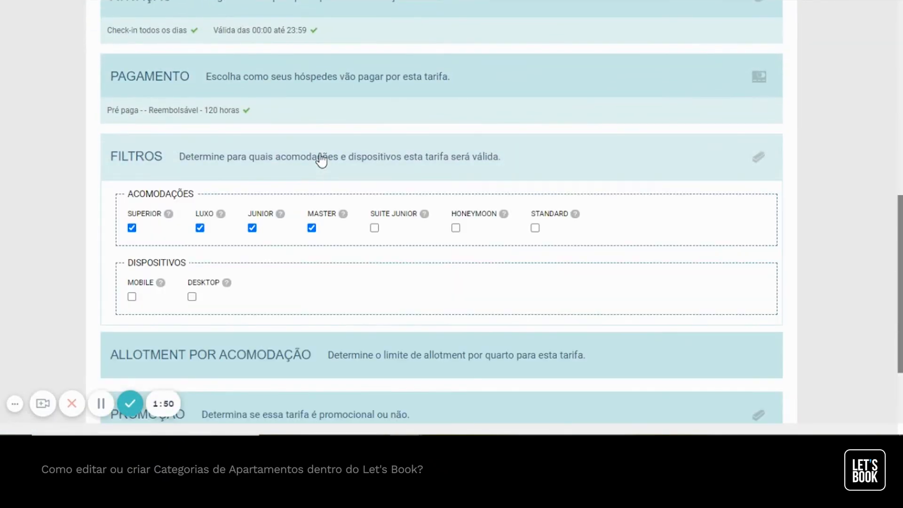
left_click(536, 229)
scroll(627, 216, "down", 2)
scroll(629, 220, "down", 1)
left_click(451, 343)
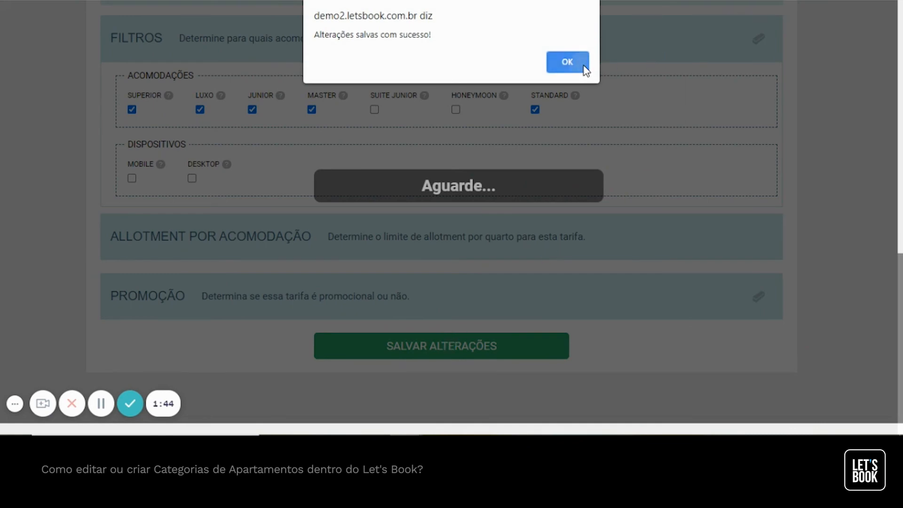
left_click(583, 66)
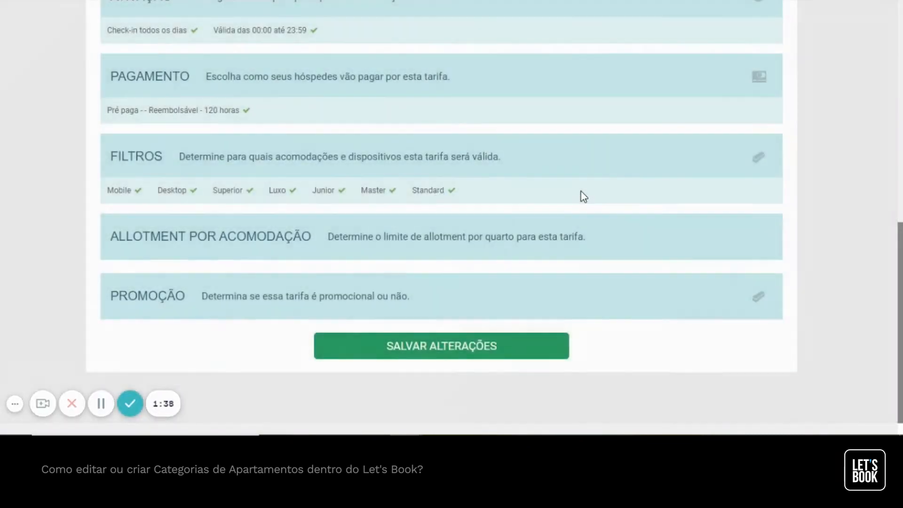
Leave the Flex 50/50 rate rule and return to the hotel's information page.
scroll(580, 191, "up", 15)
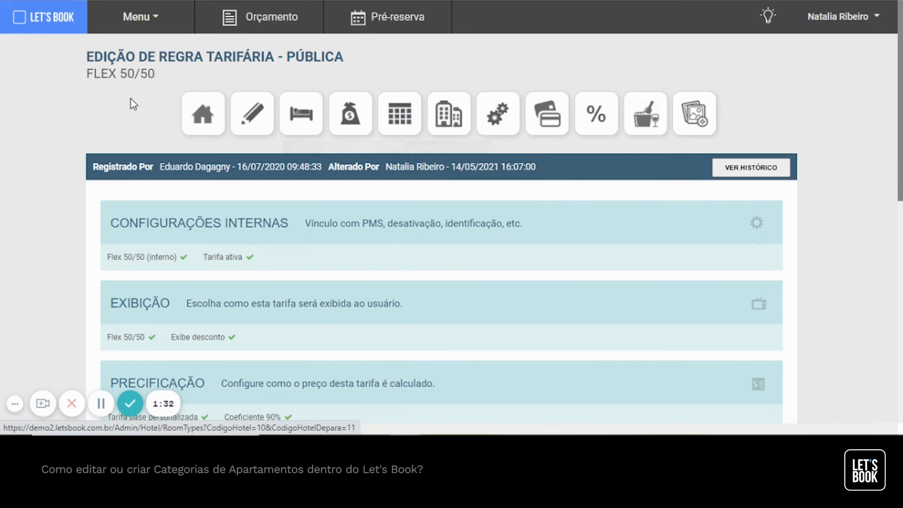
left_click(281, 112)
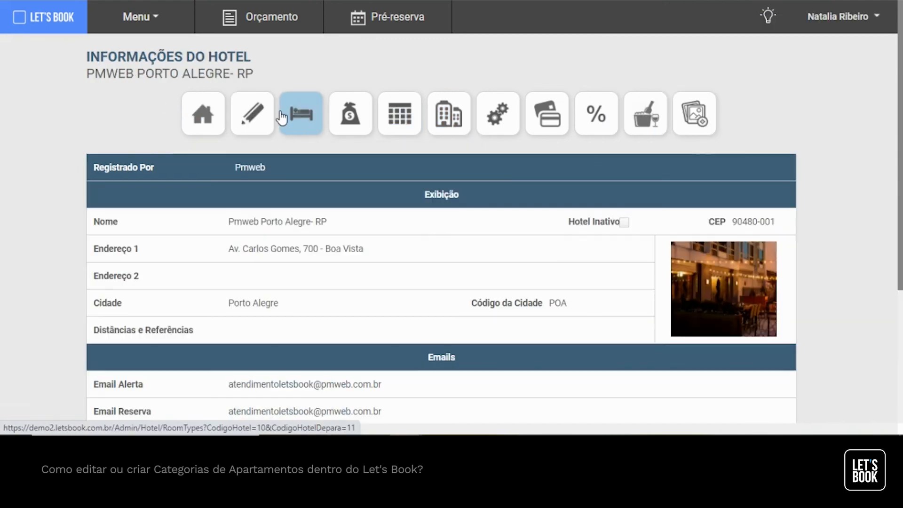